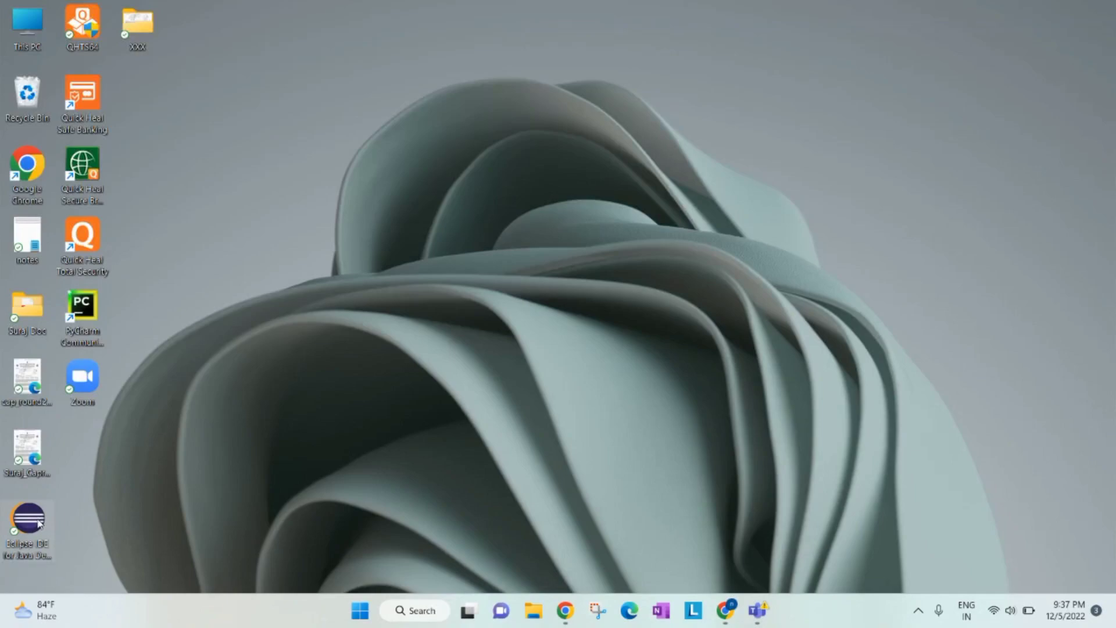
Launch Eclipse IDE from its desktop shortcut and collapse the newest_pyeclipse project tree
double_click(38, 524)
double_click(37, 525)
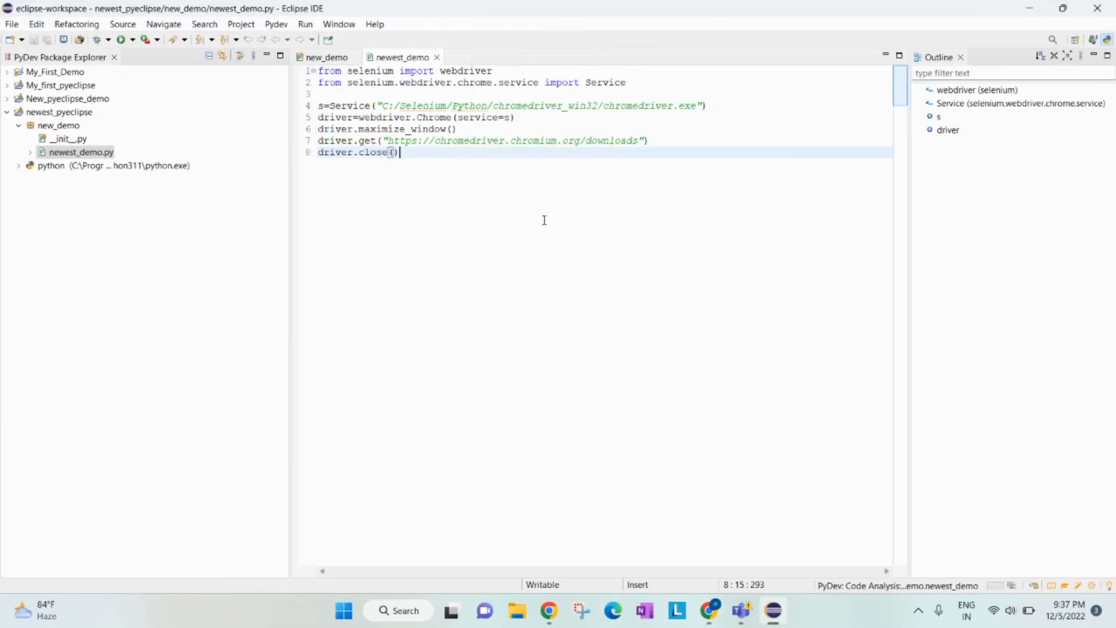
left_click(7, 112)
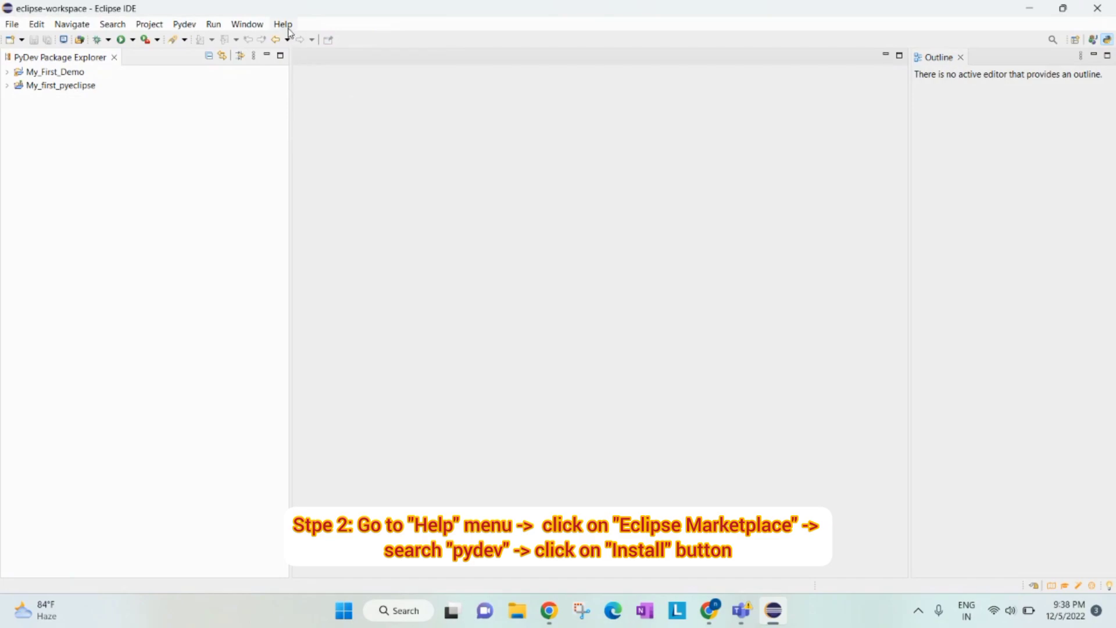
Search the Eclipse Marketplace for 'Pydev', see it marked Installed, and close the marketplace
left_click(284, 25)
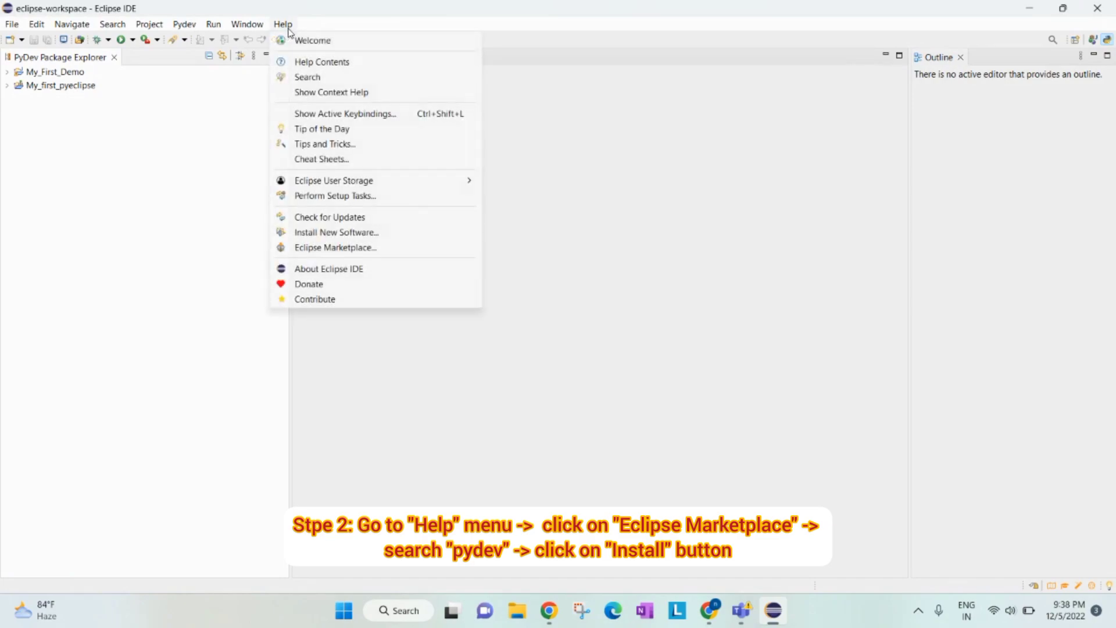
left_click(347, 249)
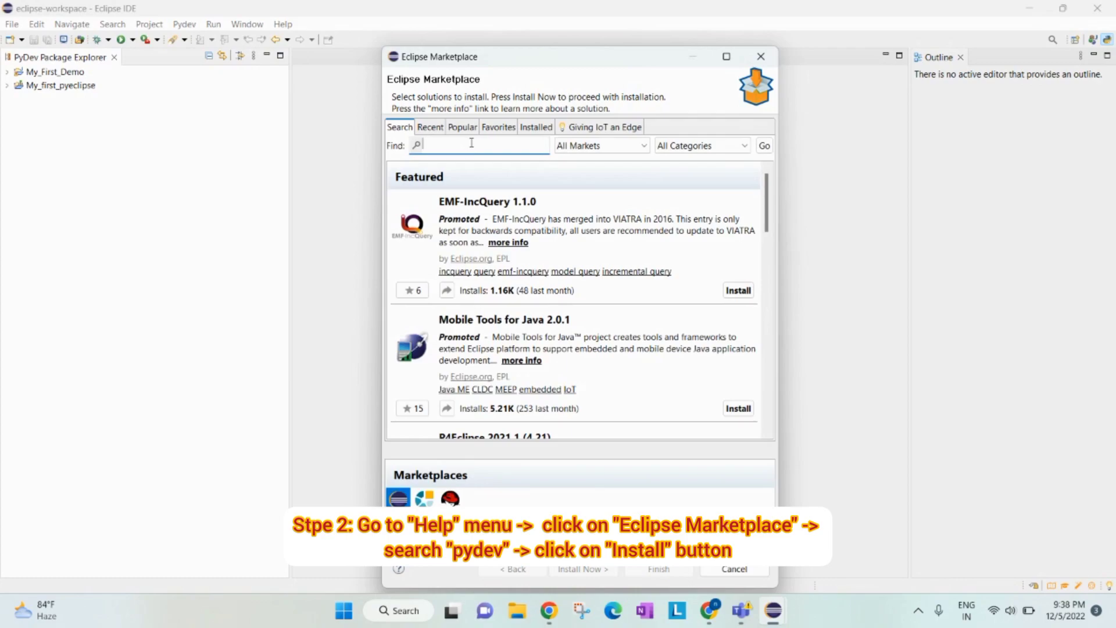
type("Pydev")
left_click(764, 145)
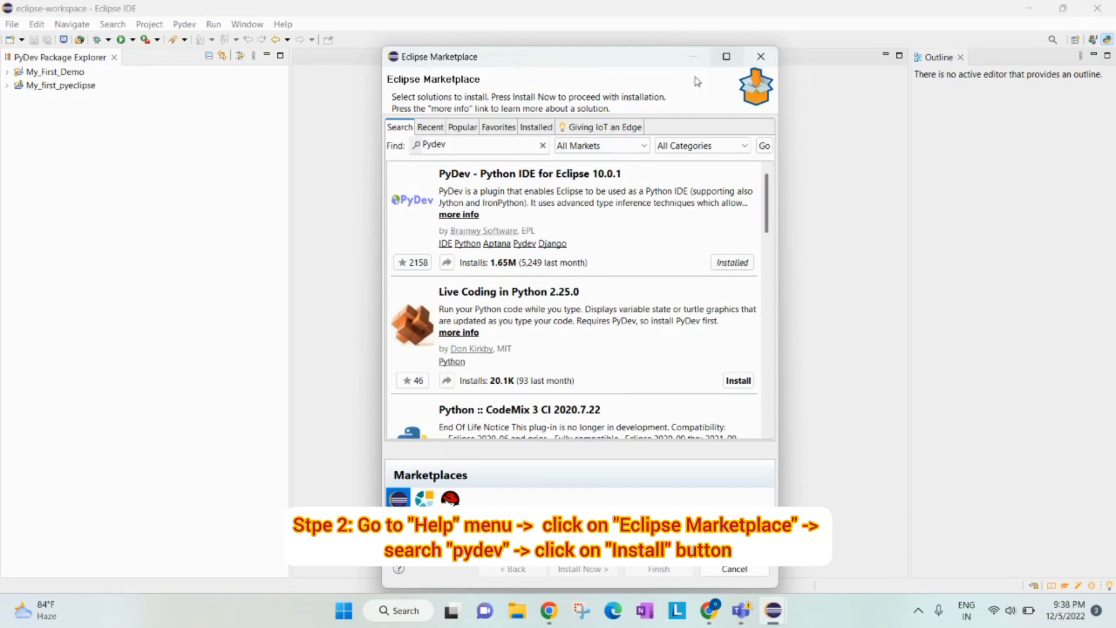
left_click(760, 57)
Review the PyDev Python Interpreter preferences for python with selenium, then apply and close
left_click(247, 24)
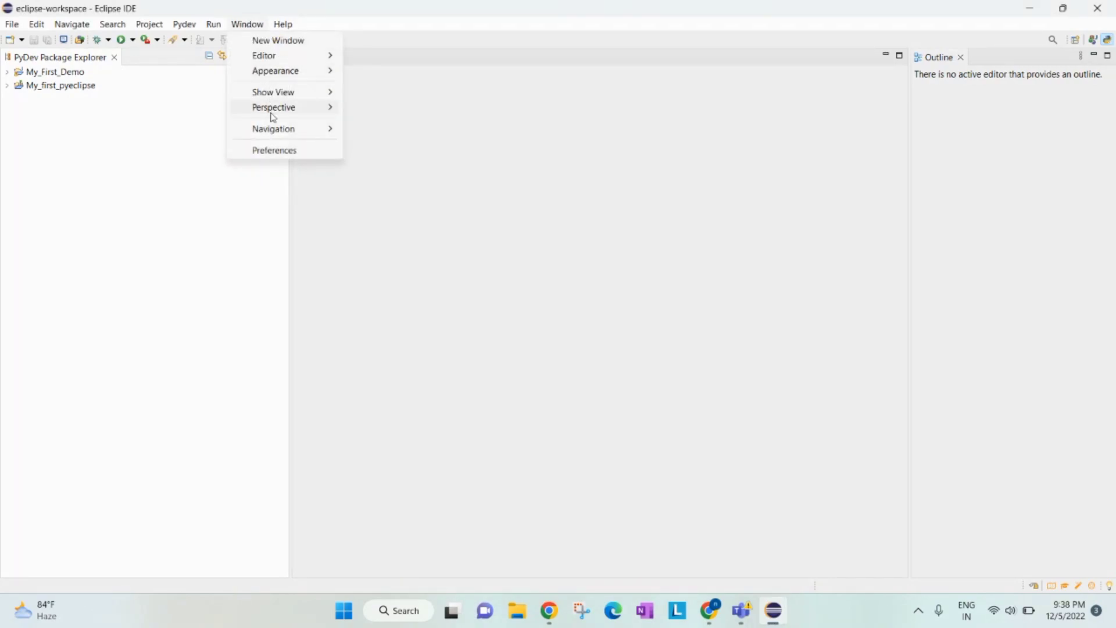
left_click(271, 152)
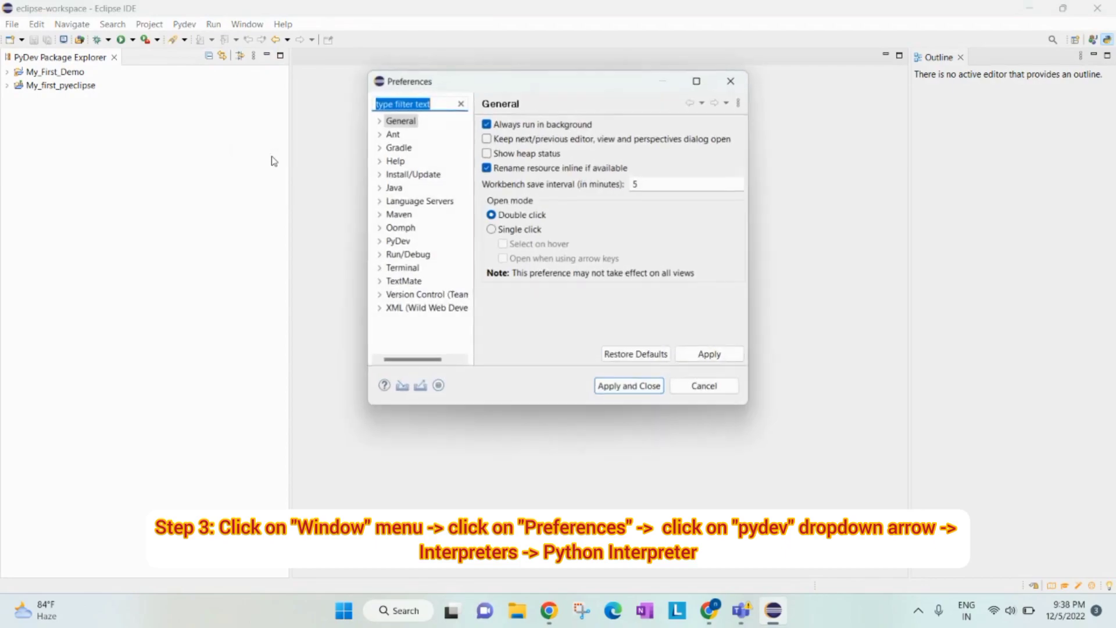
left_click(379, 241)
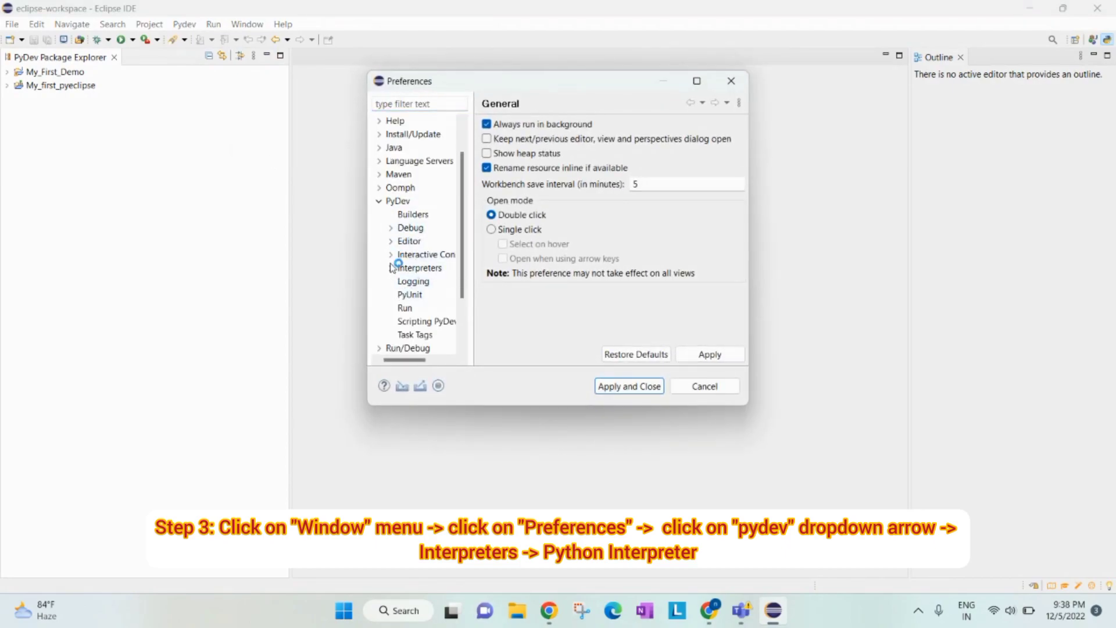
left_click(391, 268)
left_click(418, 311)
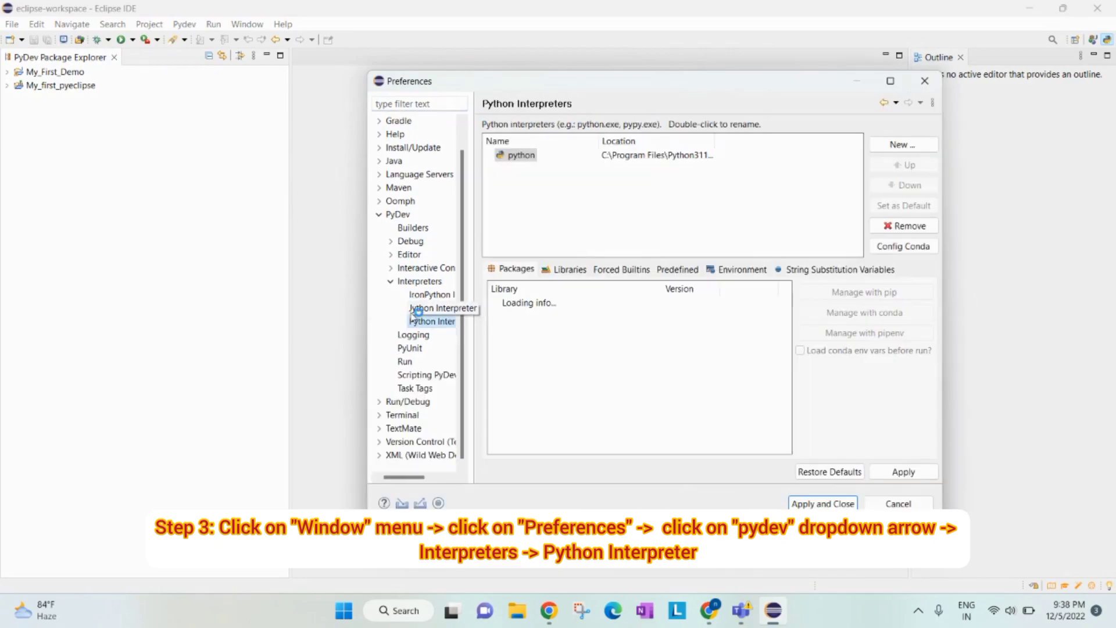
left_click(886, 148)
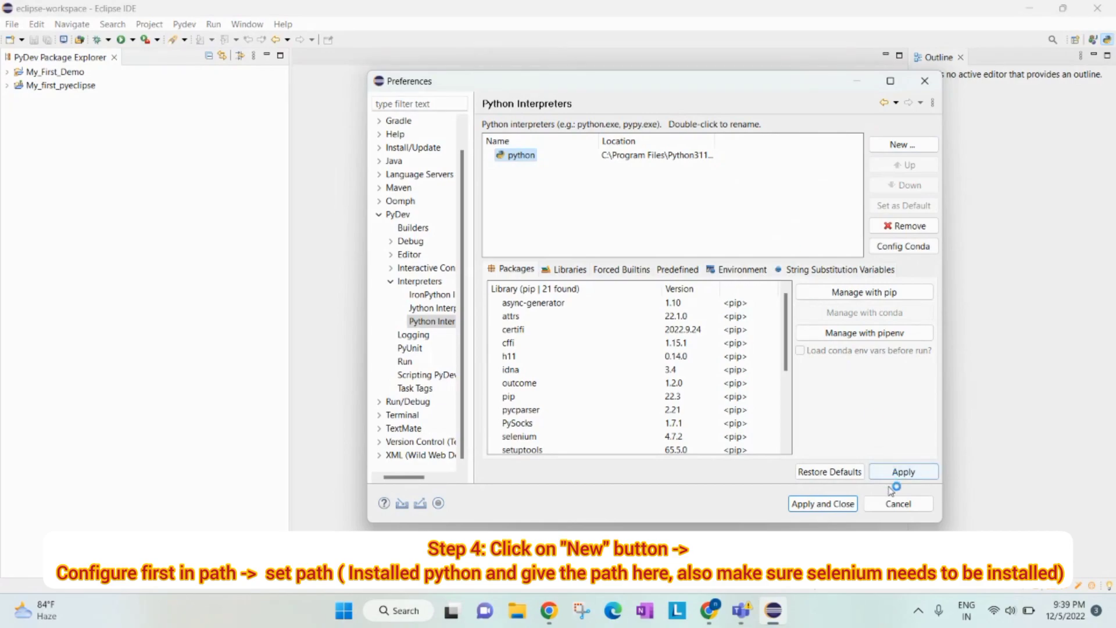
left_click(822, 505)
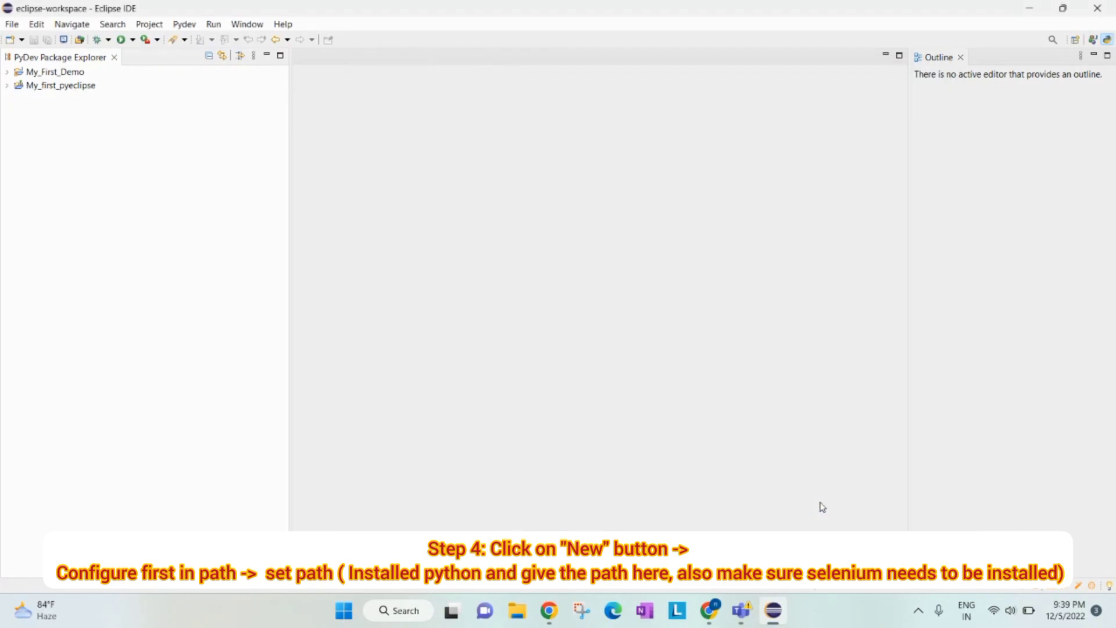
Create a PyDev Project named New_pyeclipse using the PyDev Project wizard
left_click(13, 26)
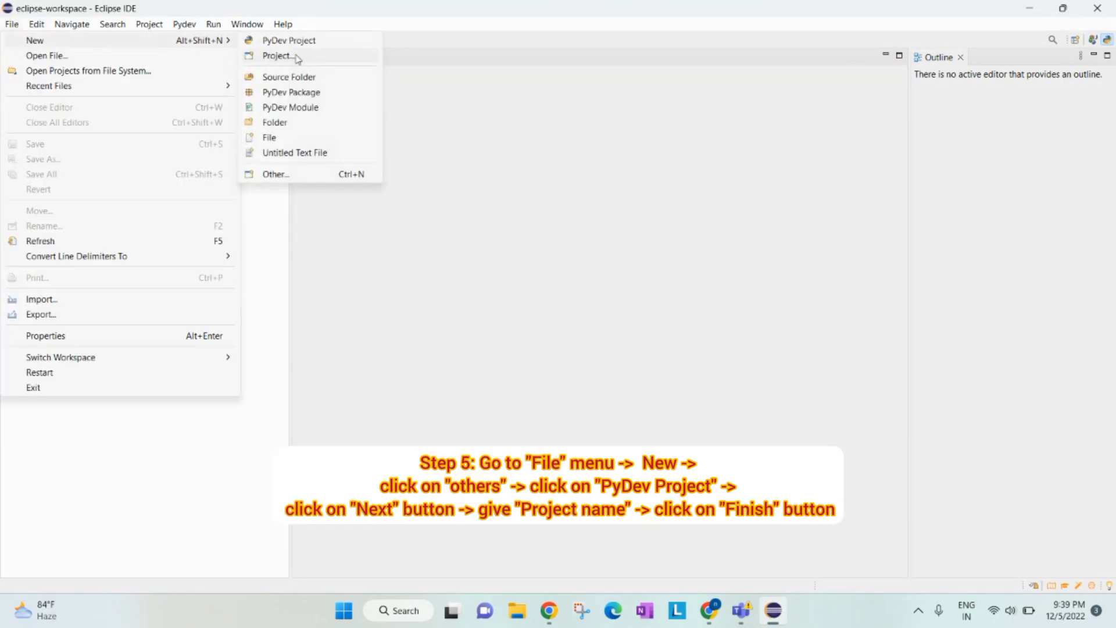
mouse_move(35, 40)
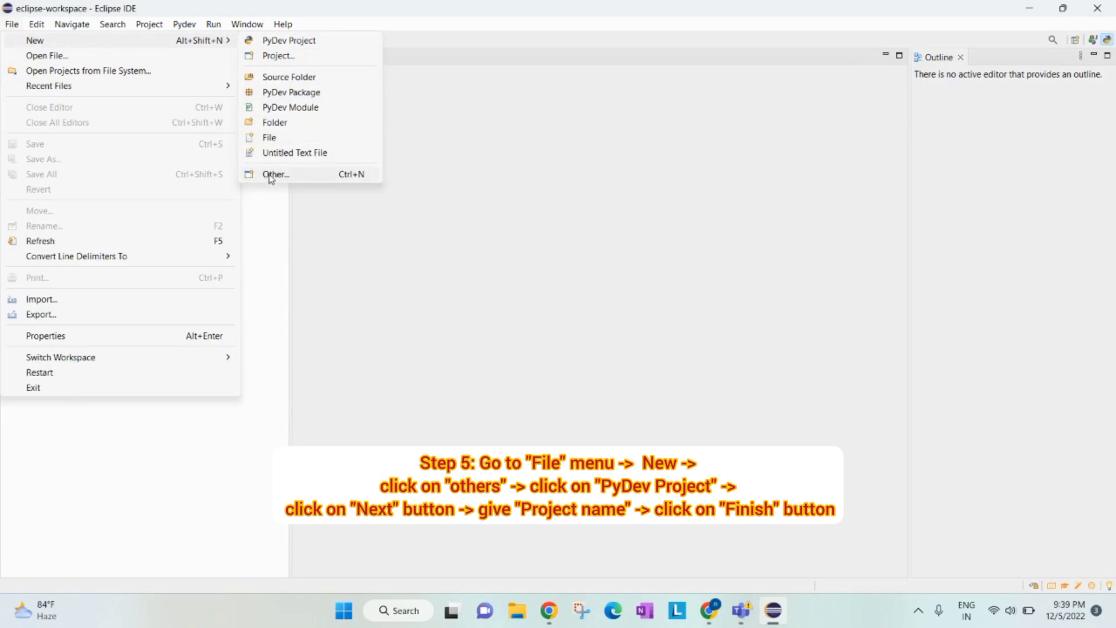
left_click(271, 175)
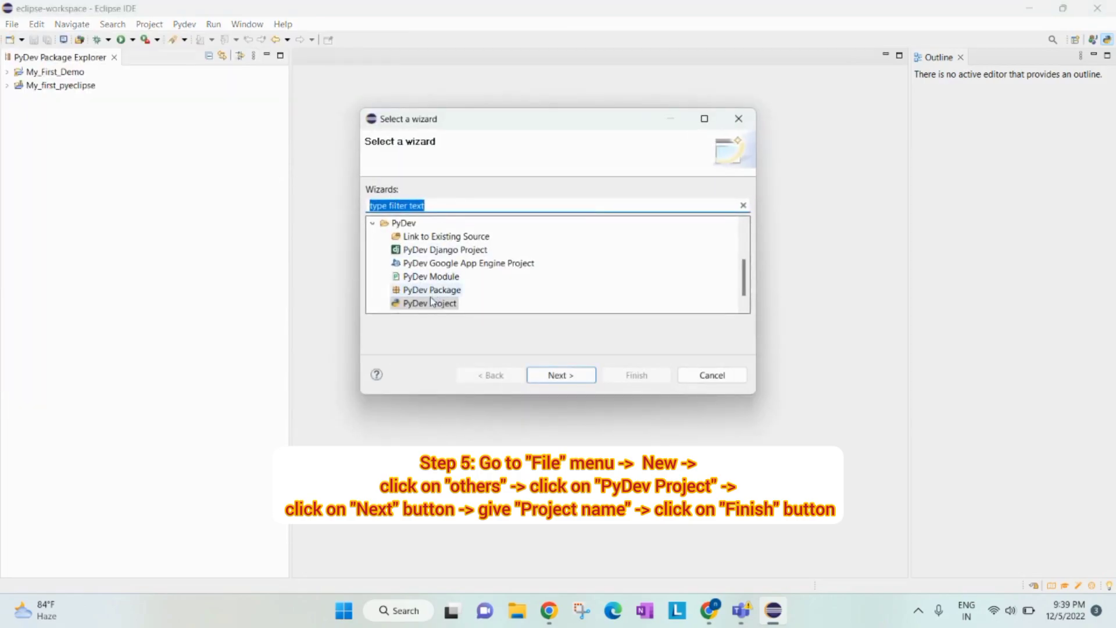
left_click(429, 306)
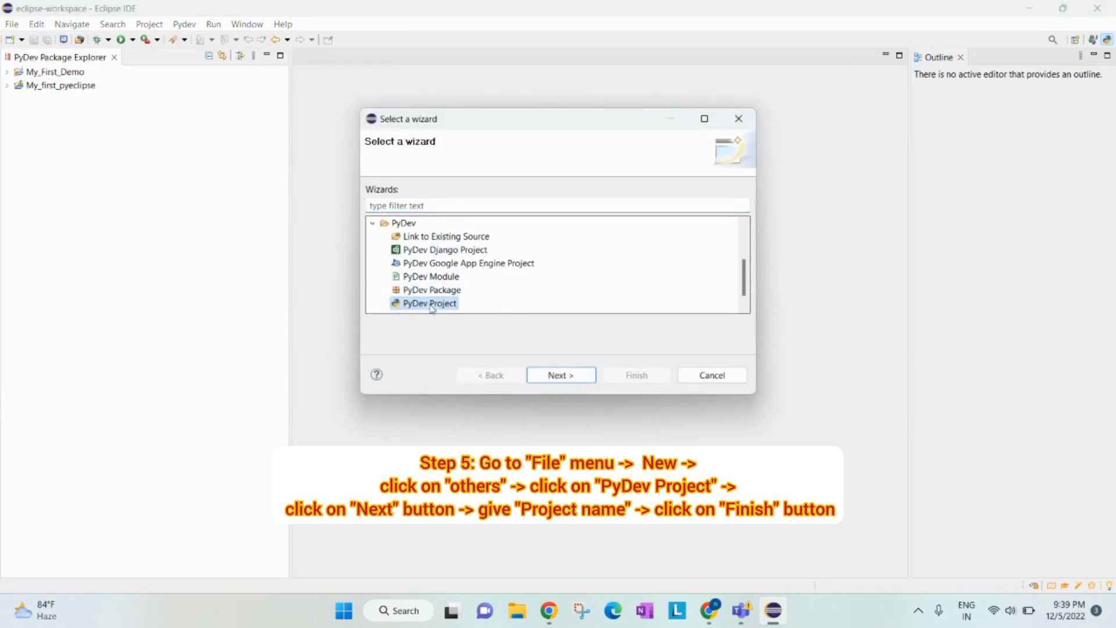
left_click(575, 376)
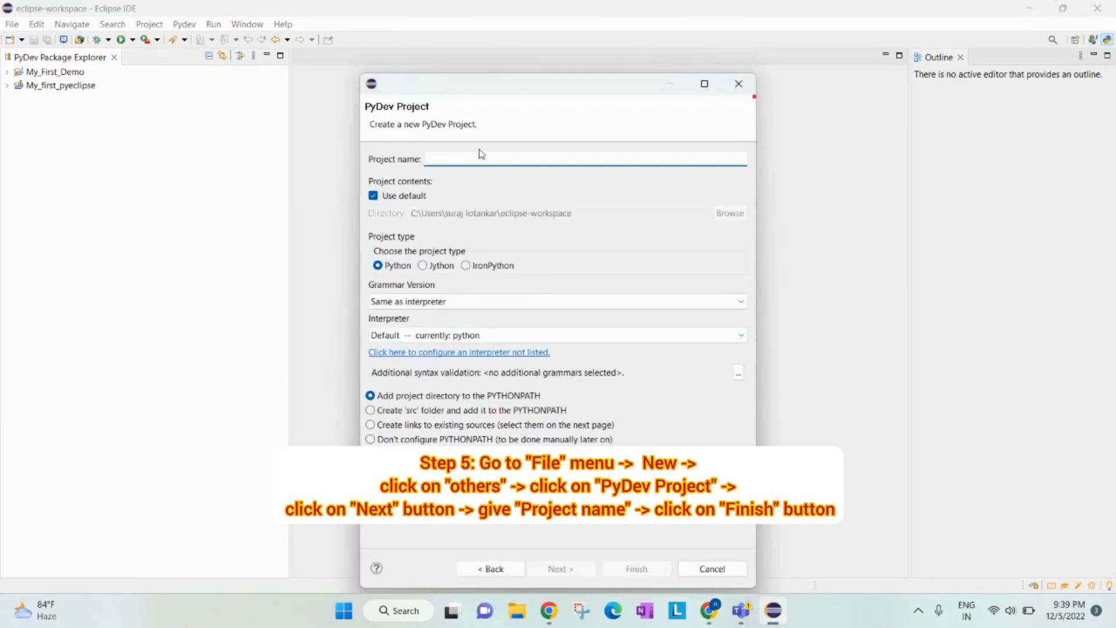
type("New_pyecl")
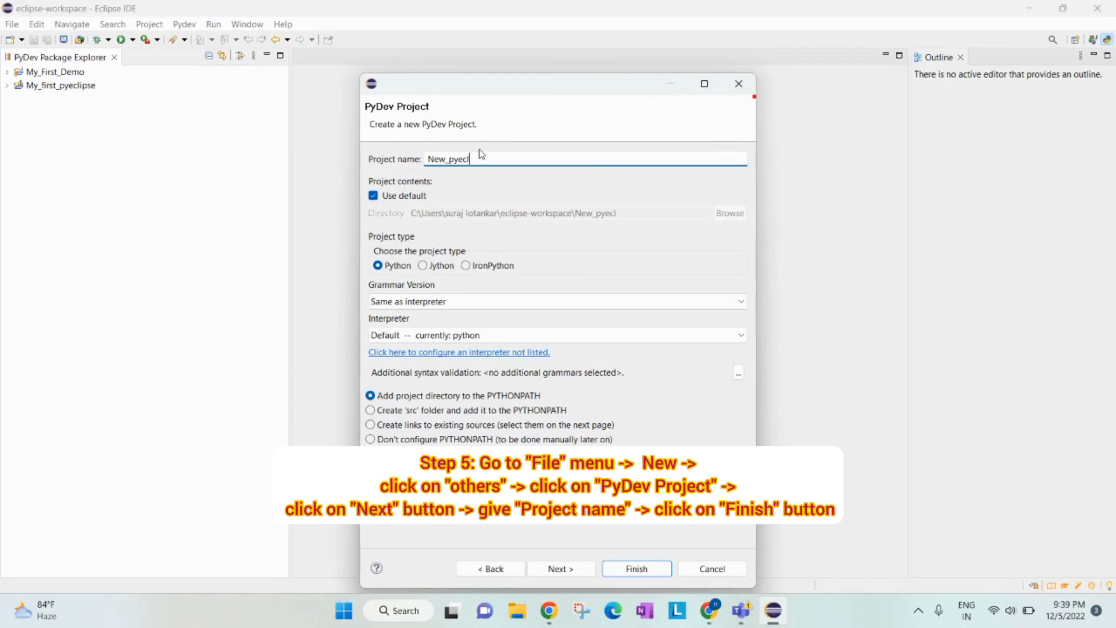
type("ipse")
left_click(620, 577)
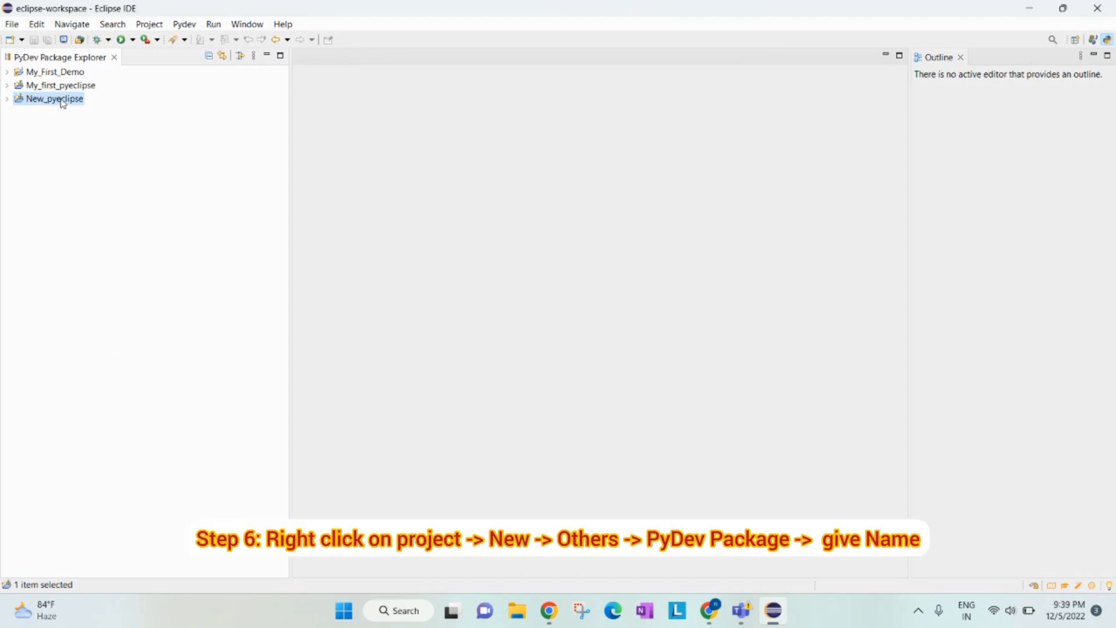
Create the PyDev package demo_py in New_pyeclipse, after backing out of the full wizard list
right_click(61, 103)
mouse_move(96, 109)
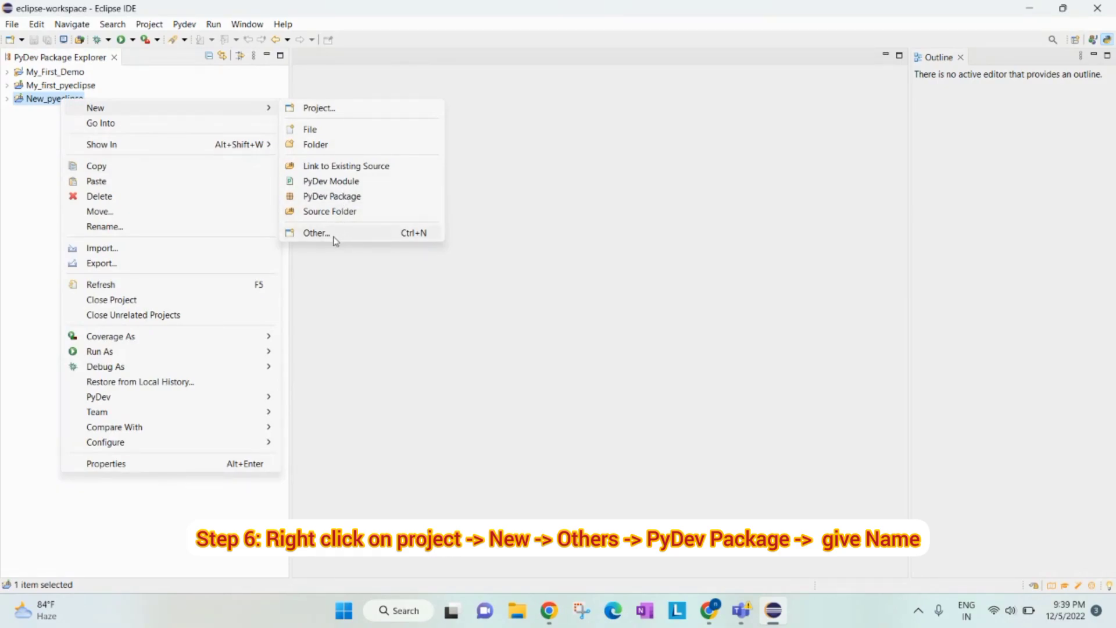
left_click(334, 233)
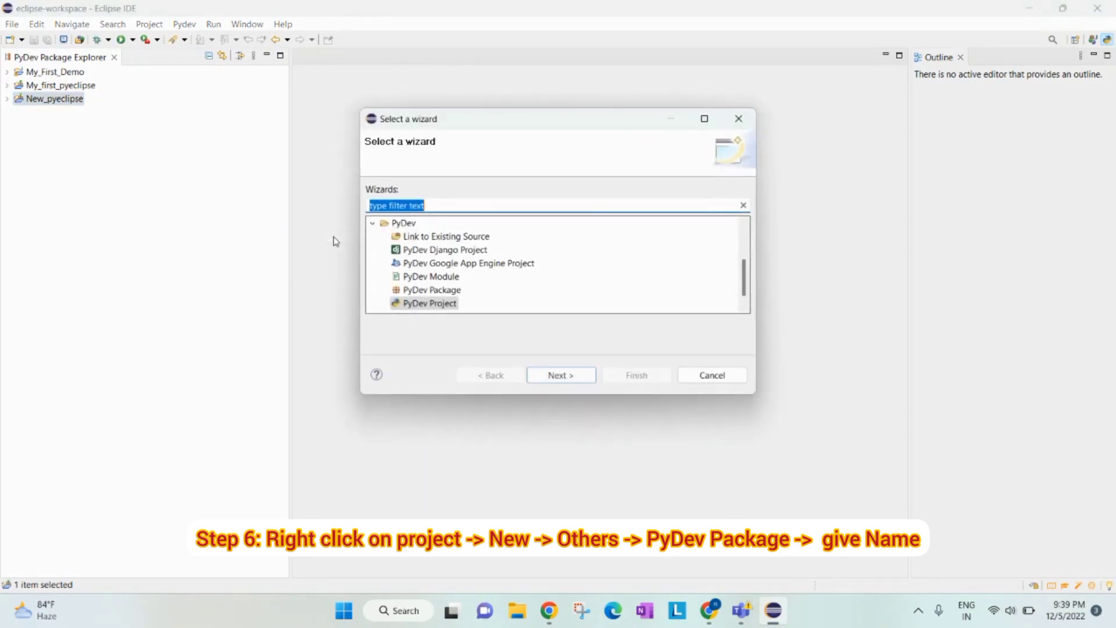
left_click(713, 375)
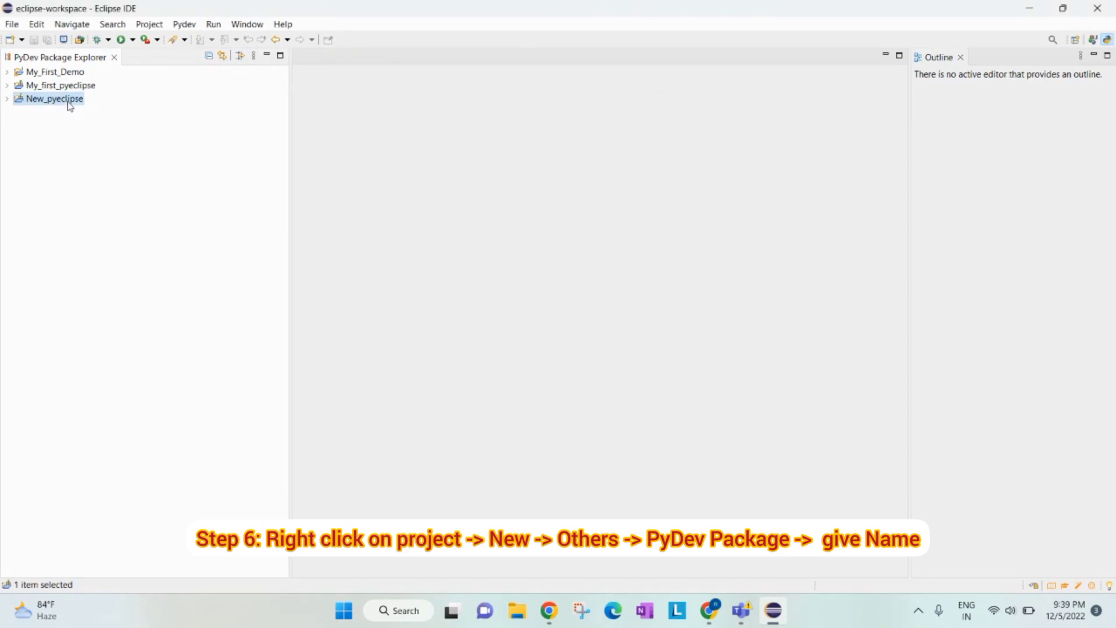
right_click(69, 105)
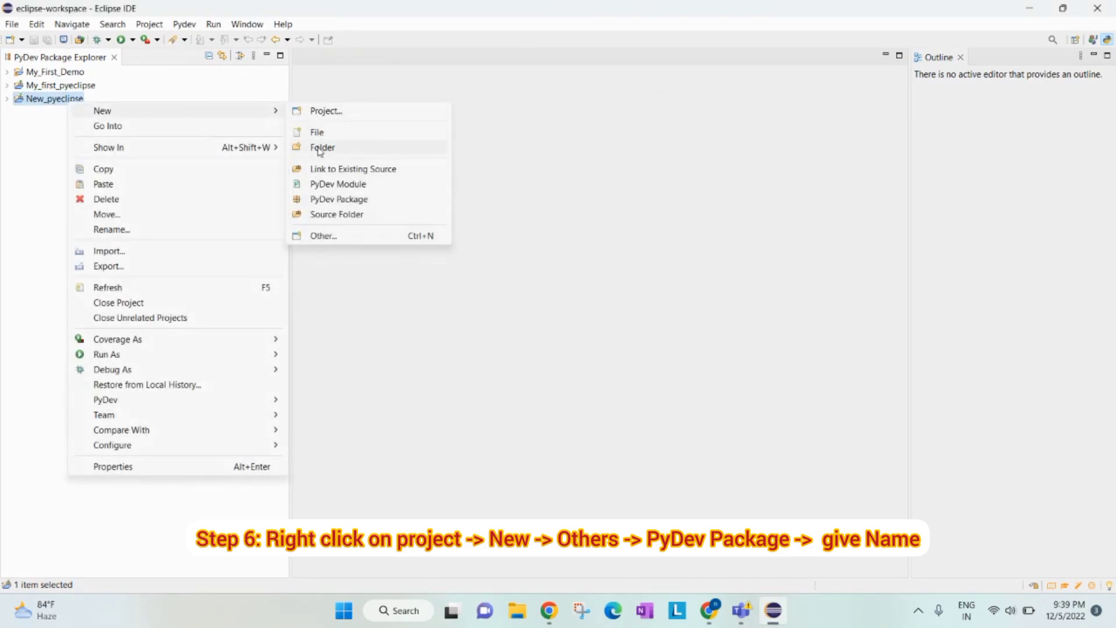
left_click(319, 202)
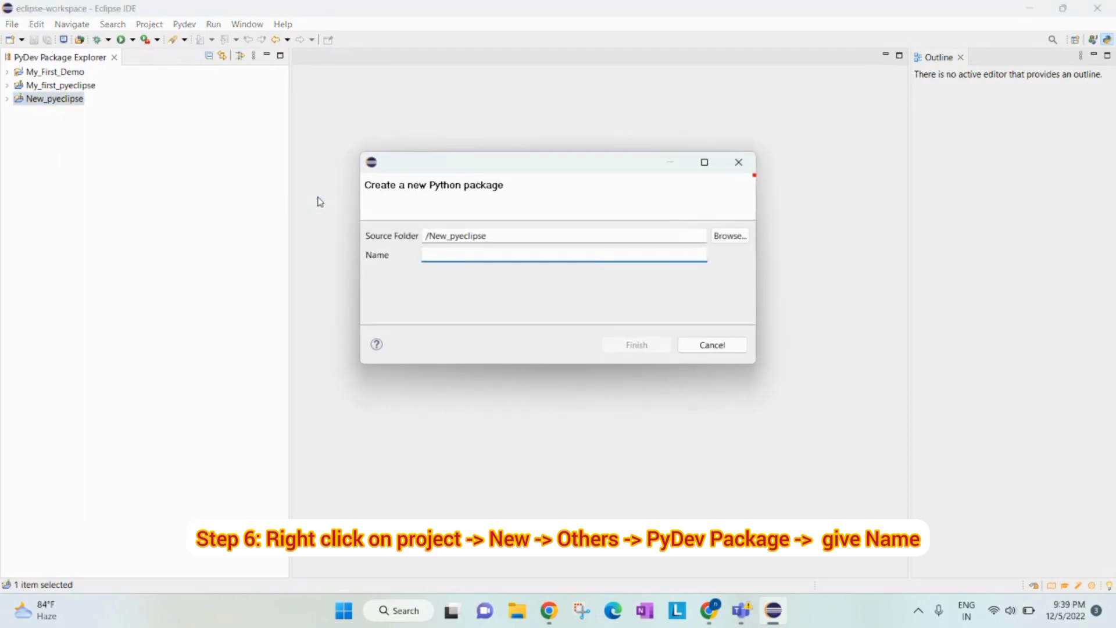
type("demo_py")
left_click(635, 346)
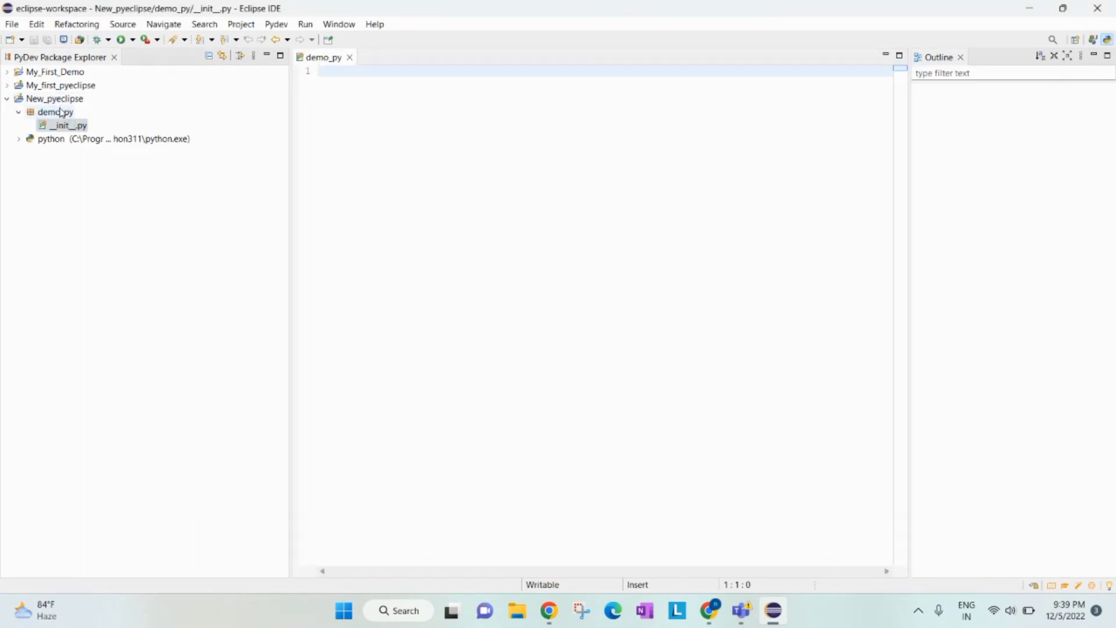
Create module demo_py in the demo_py package from the <Empty> template and select its header
right_click(59, 113)
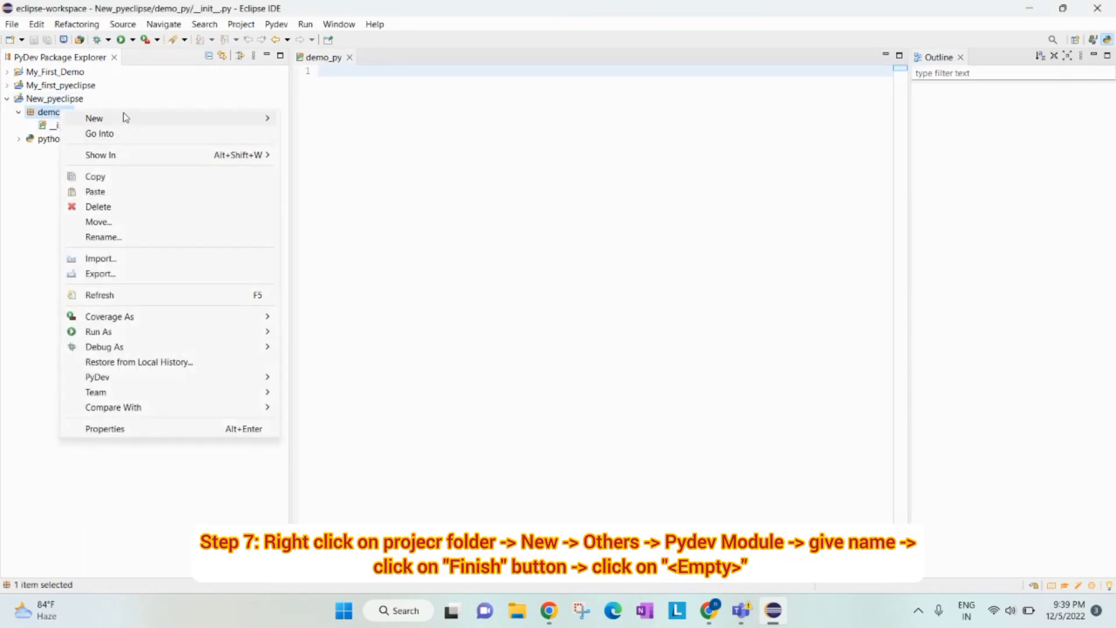
mouse_move(95, 118)
left_click(318, 177)
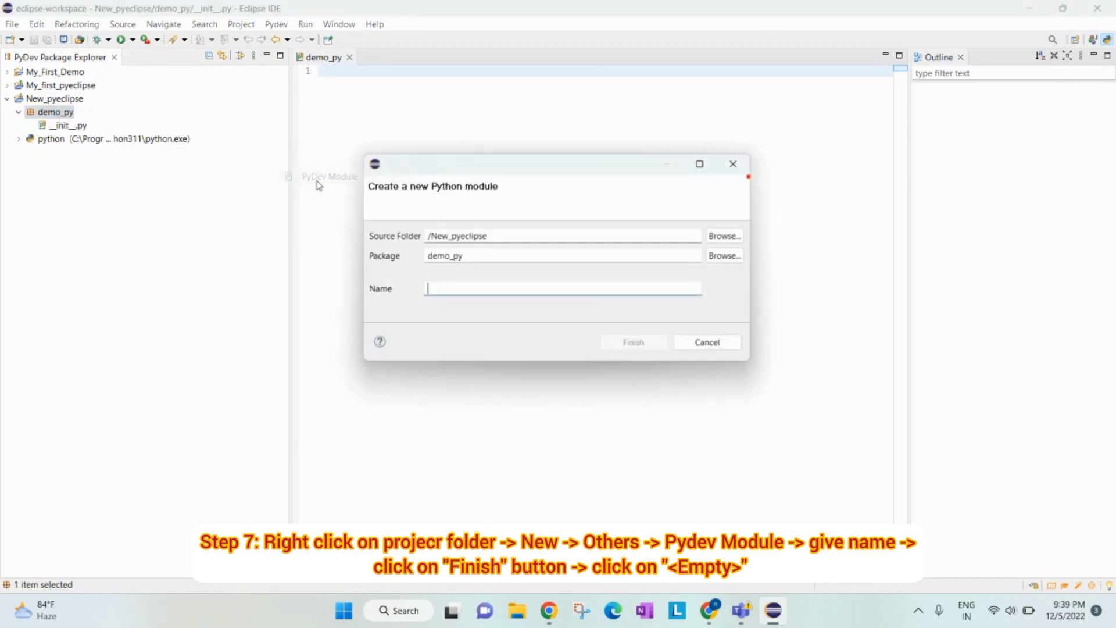
type("dem")
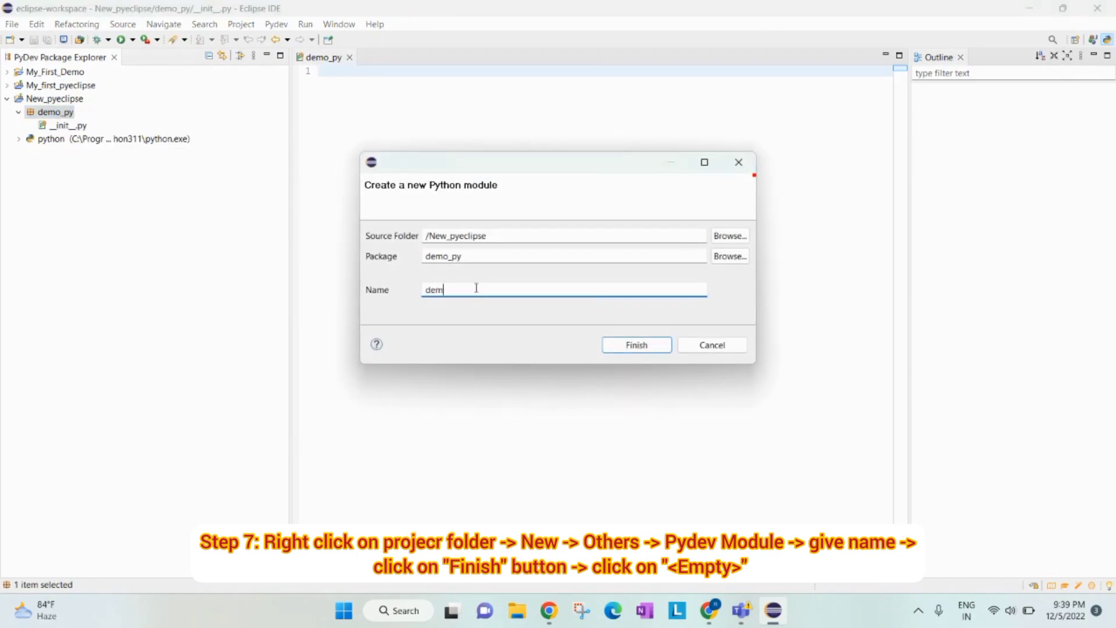
type("o_p")
type("y")
left_click(633, 351)
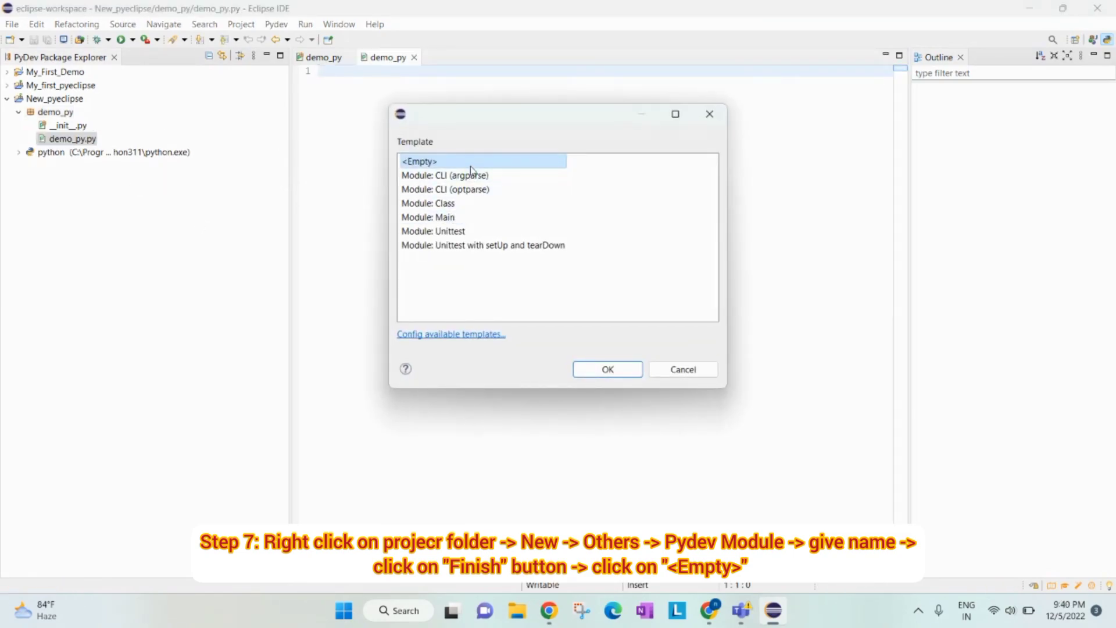
left_click(608, 370)
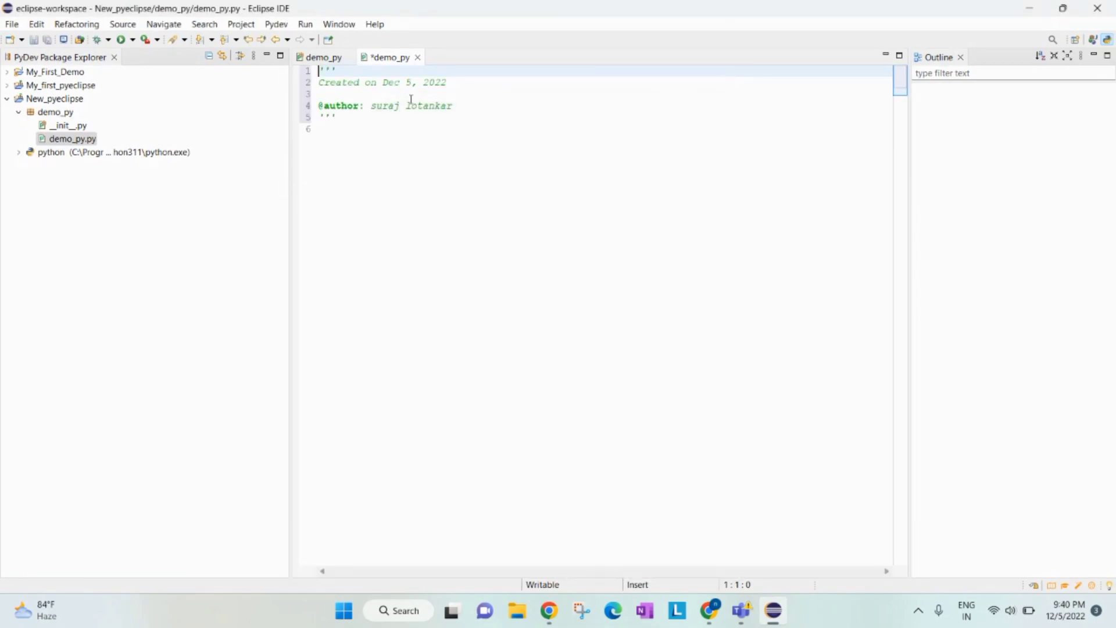
left_click_drag(382, 141, 284, 55)
Replace the module header with the pasted Selenium Chrome script and save demo_py.py
key("Delete")
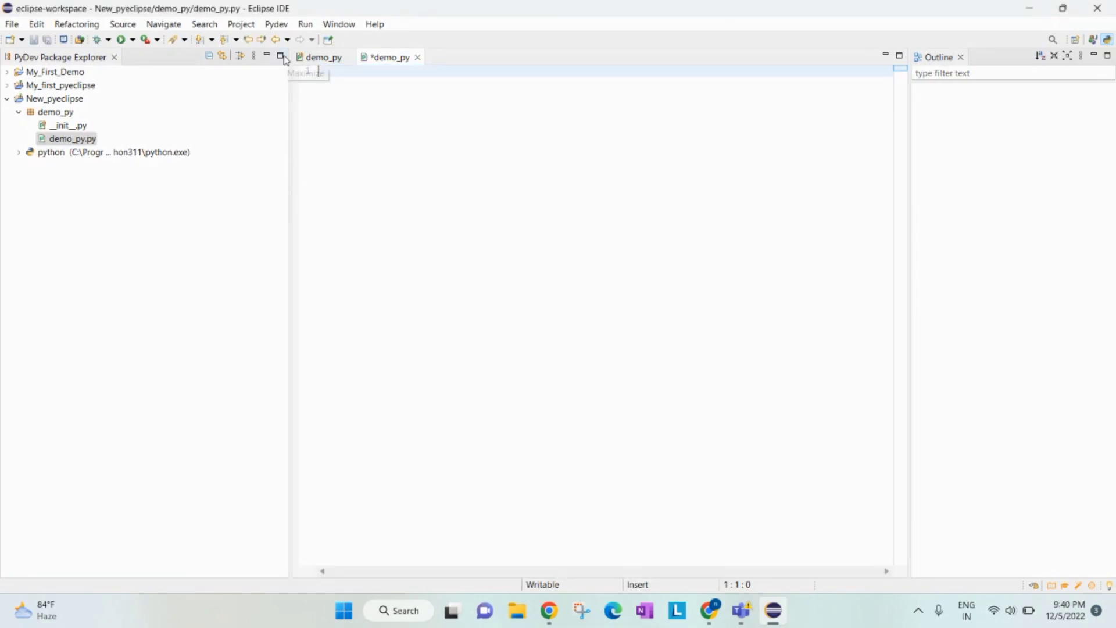
type("from selenium import webdriver from selenium.webdriver.chrome.service import Service  s=Service(\"C:/Selenium/Python/chromedriver_win32/chromedriver.exe\") driver=webdriver.Chrome(service=s) driver.maximize_window() driver.get(\"https://chromedriver.chromium.org/downloads\") driver.close()")
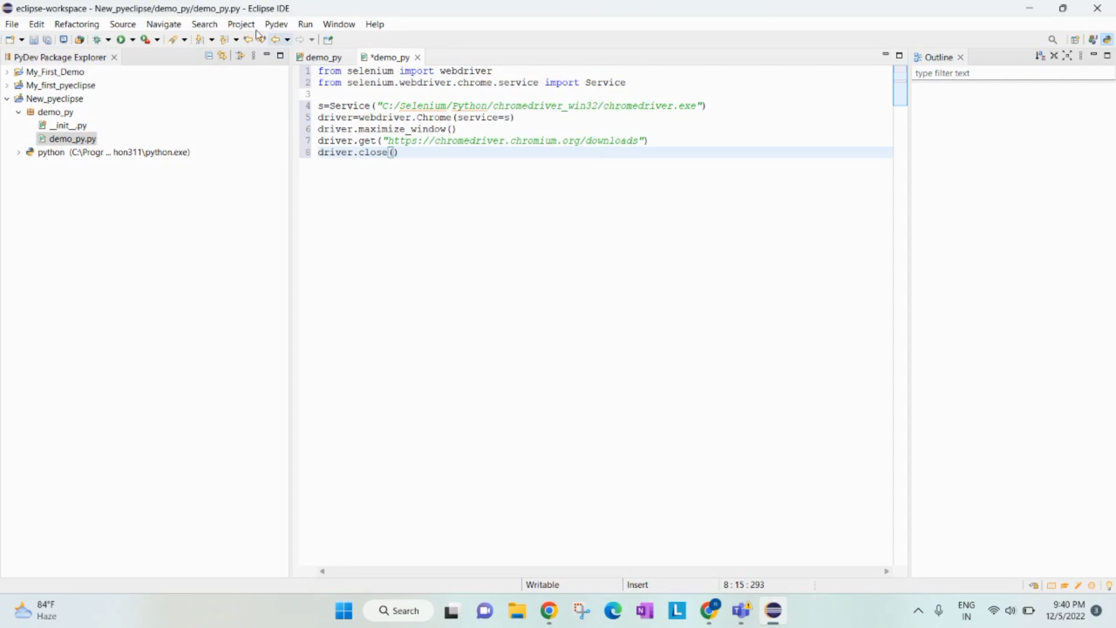
key("ctrl+s")
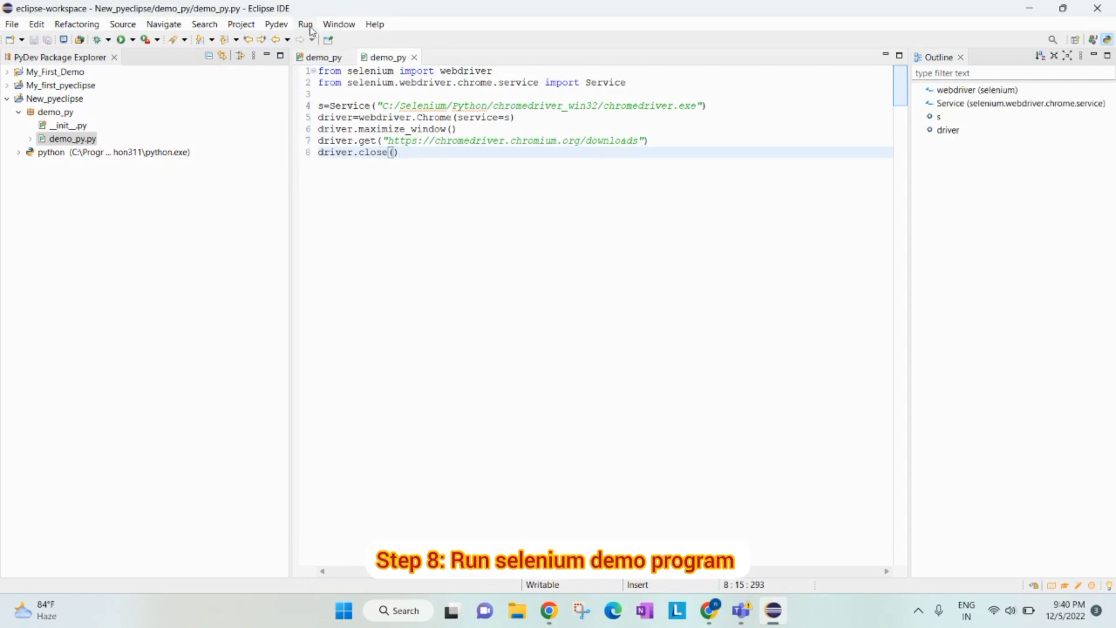
Run demo_py.py as a Python Run program
left_click(305, 25)
left_click(329, 62)
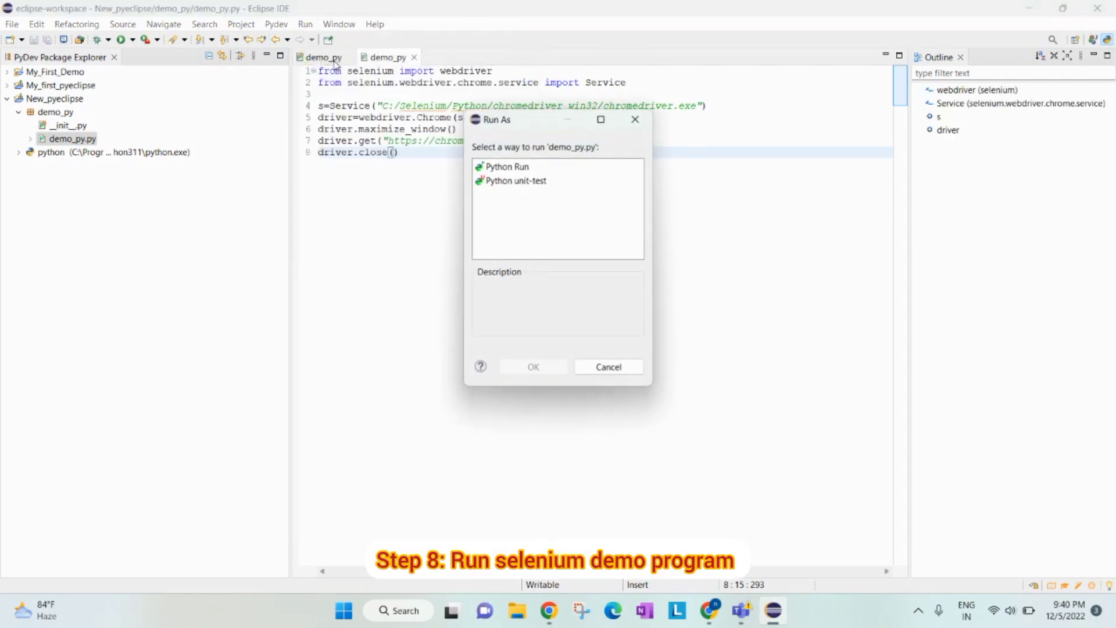
left_click(523, 168)
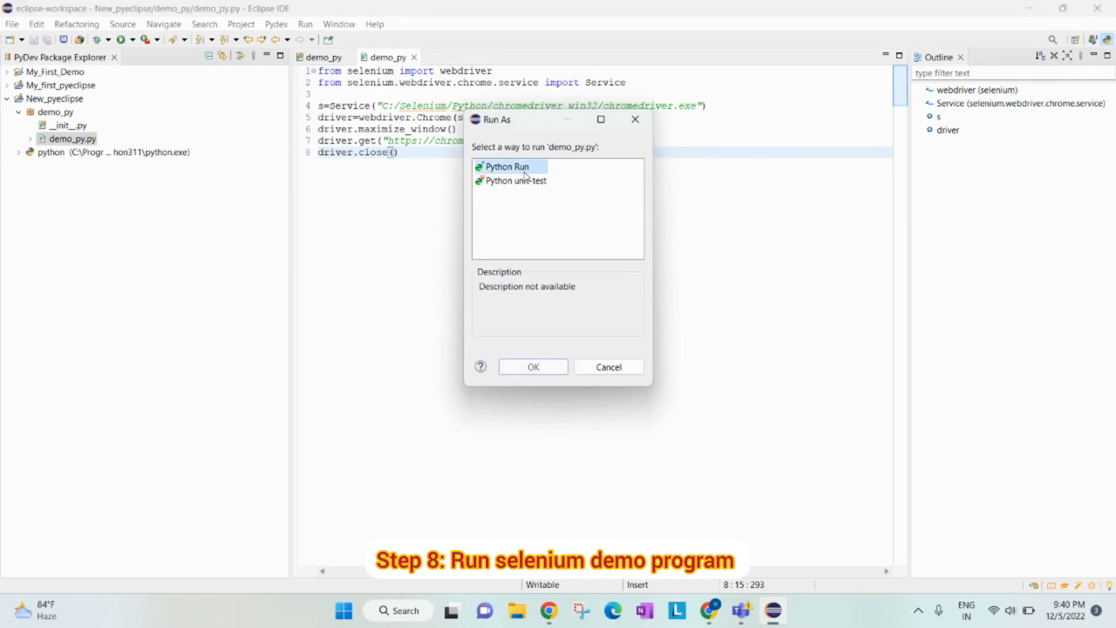
left_click(553, 371)
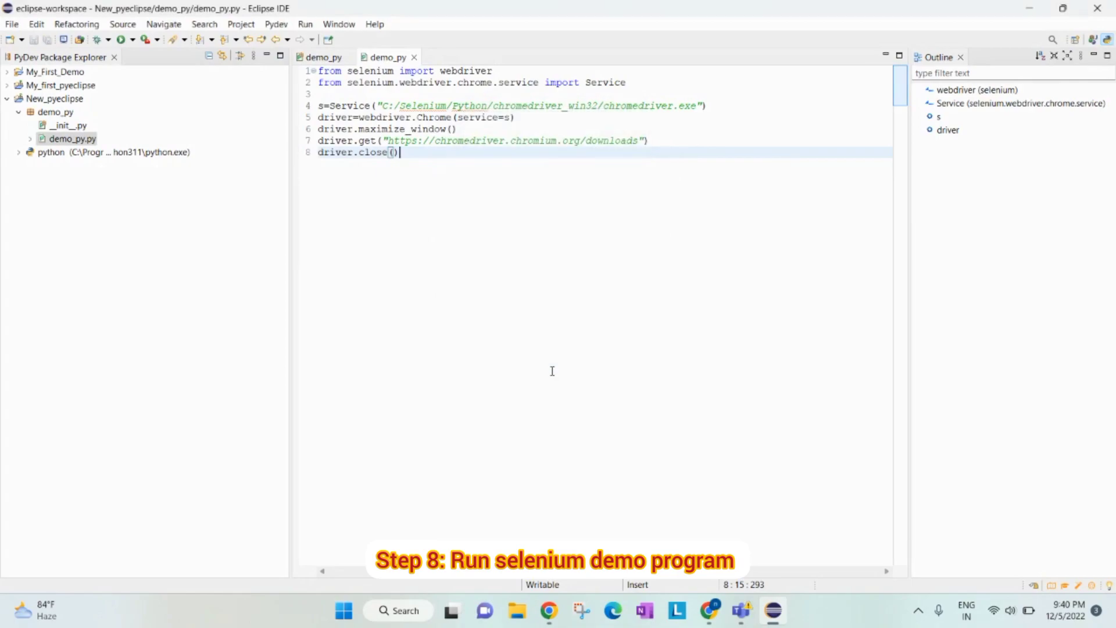